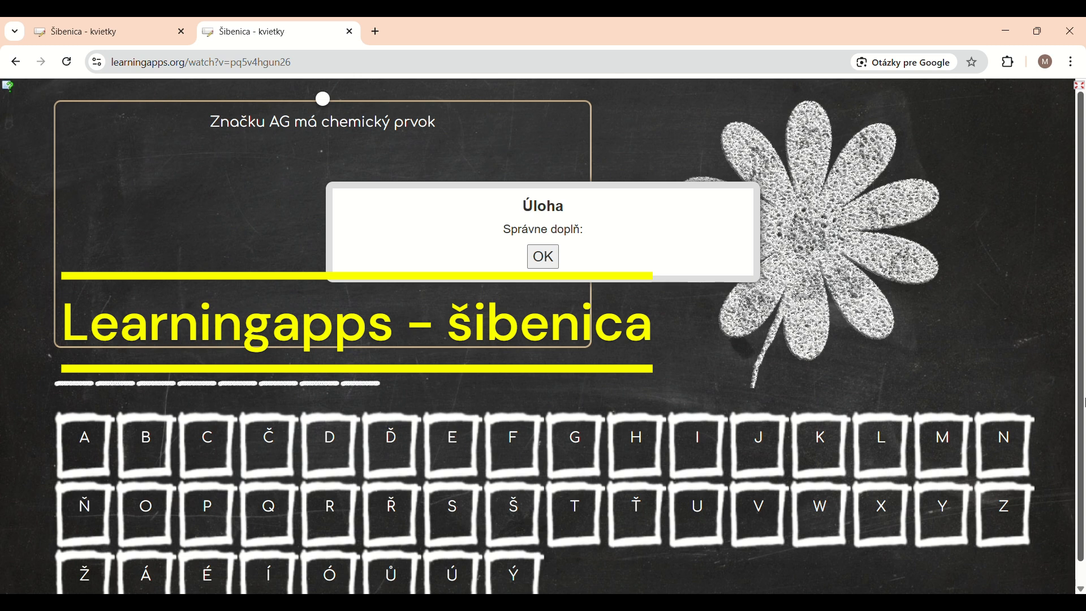
Start the hangman game about the chemical element AG and guess the letters S and A.
left_click(544, 258)
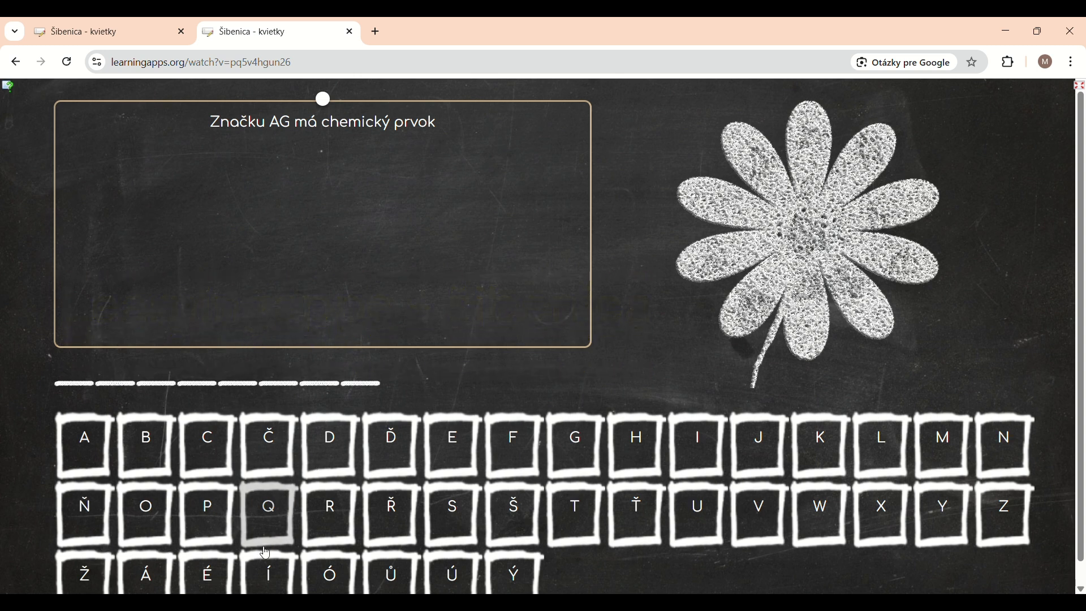
left_click(453, 511)
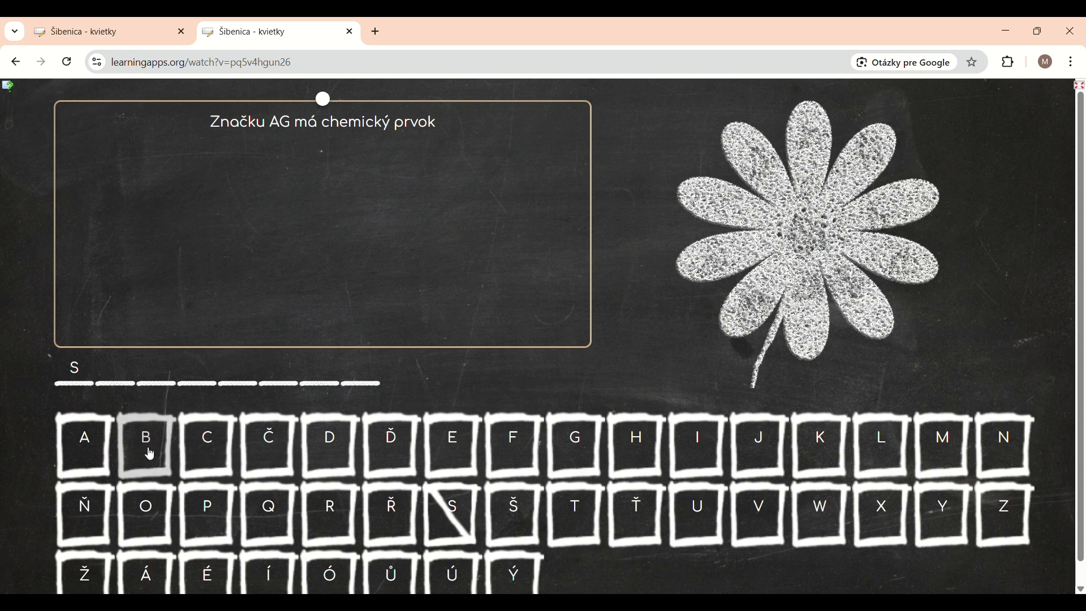
left_click(85, 450)
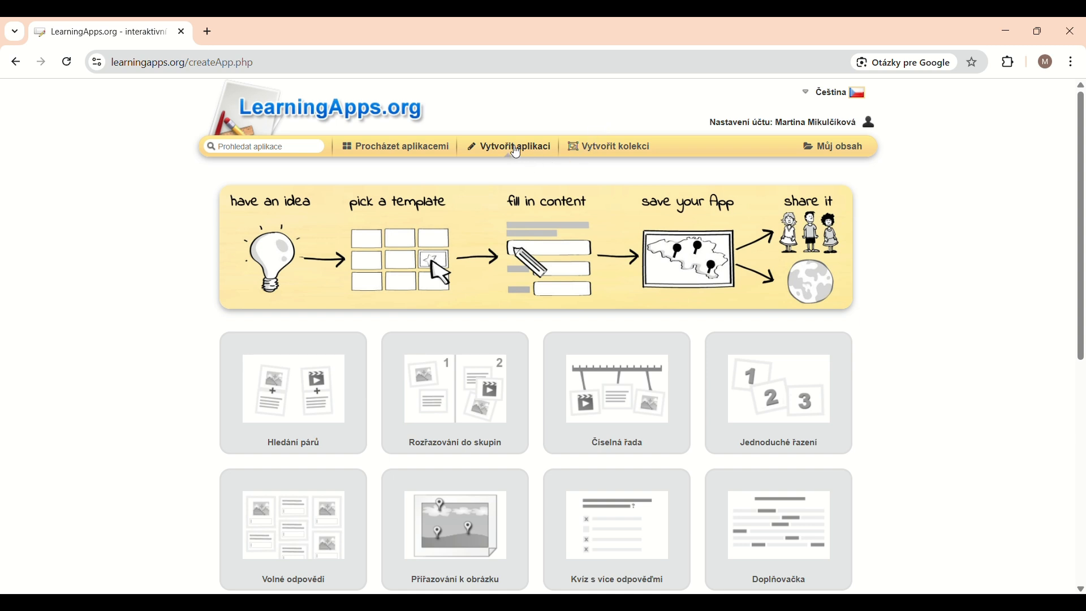
Create a new app from the Šibenice template.
scroll(514, 151, "down", 8)
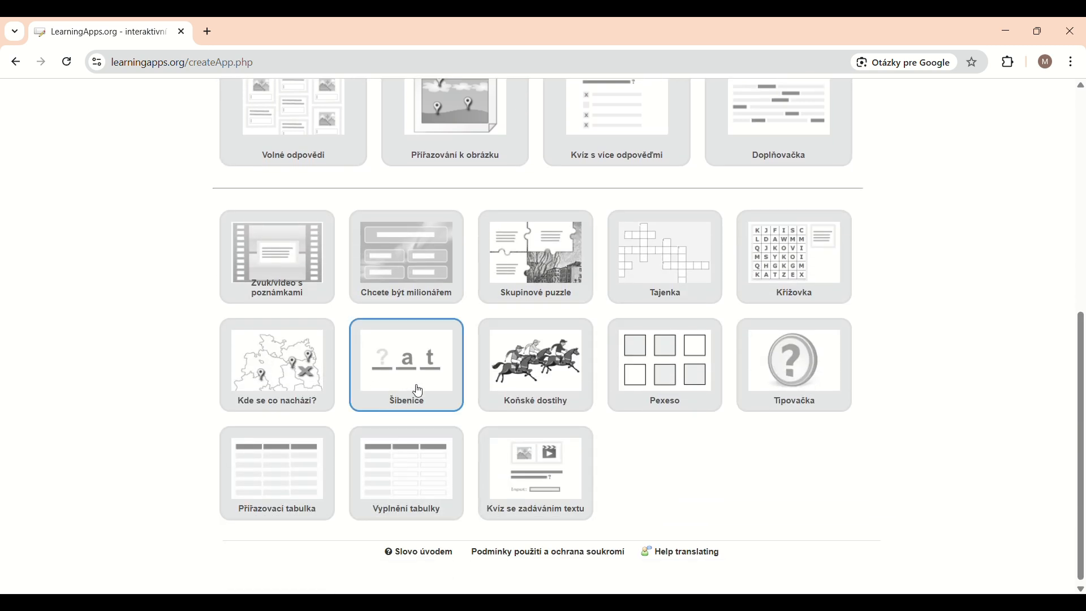
left_click(419, 390)
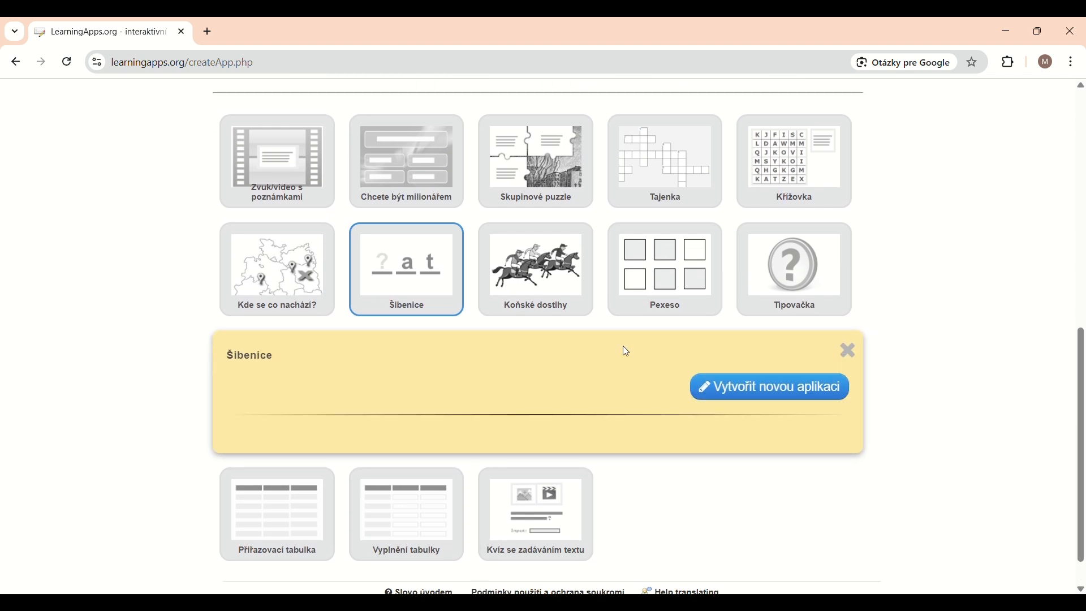
left_click(799, 396)
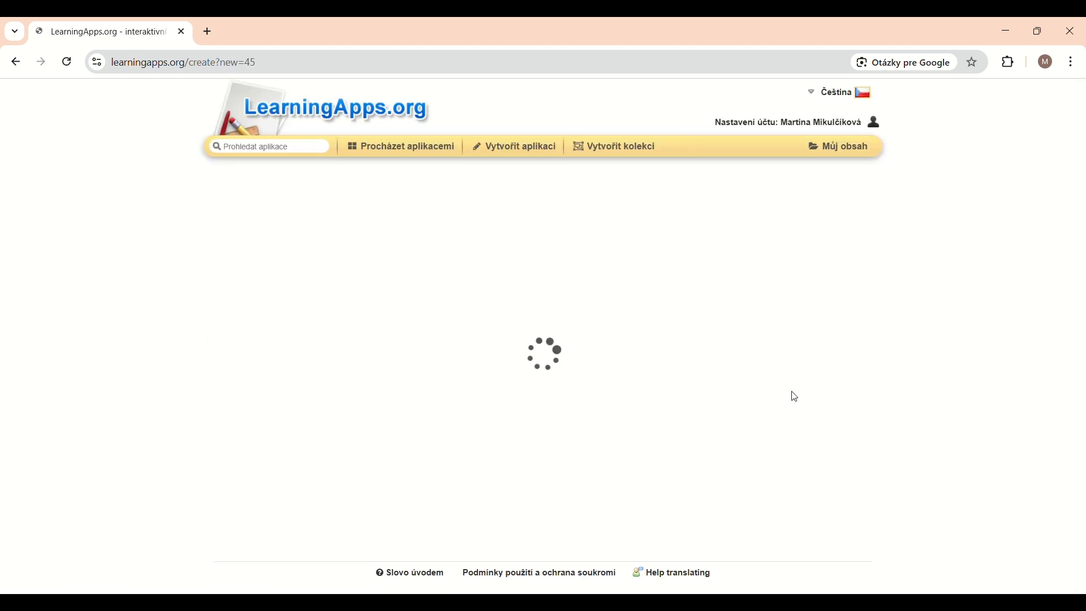
Title the app "Šibenica - kvietky" and enter the task description "Správne doplň:".
left_click_drag(349, 217, 167, 217)
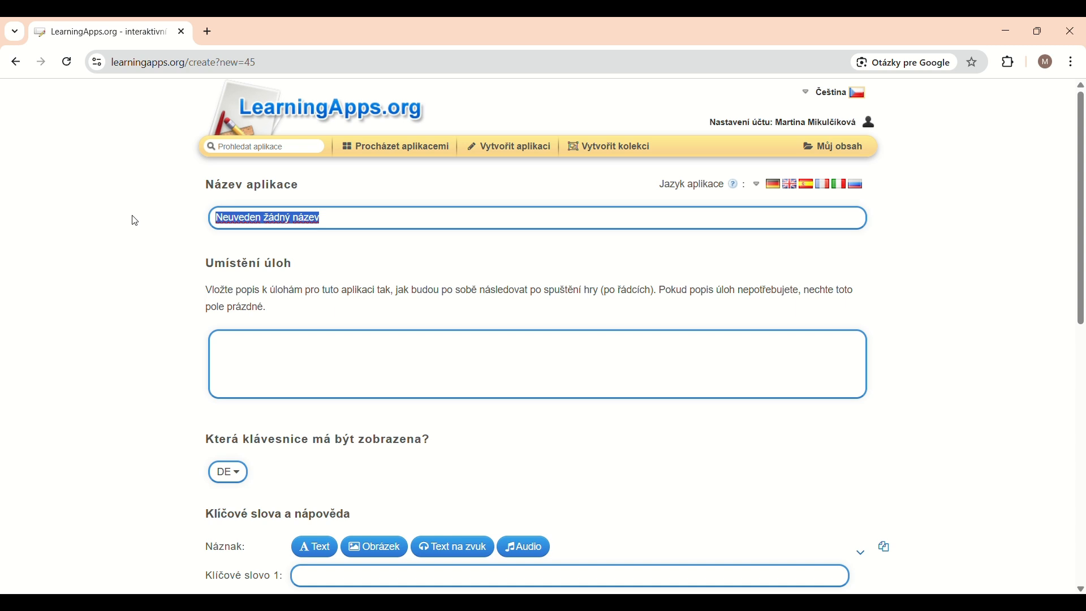
type("Šibenicq")
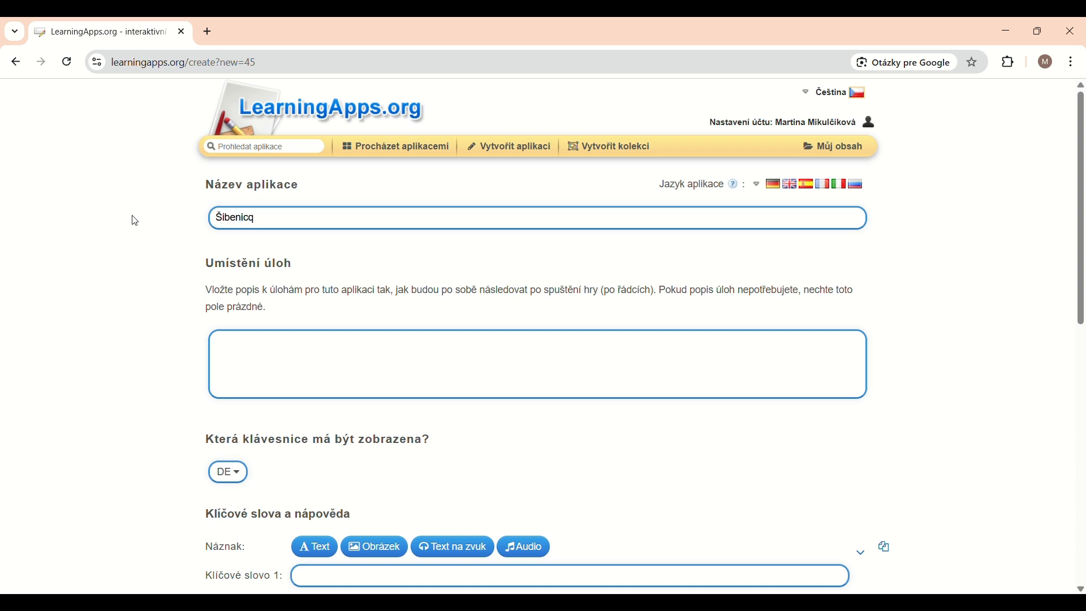
key("BackSpace")
type("a - kvietky")
left_click(233, 355)
type("Správne doplň")
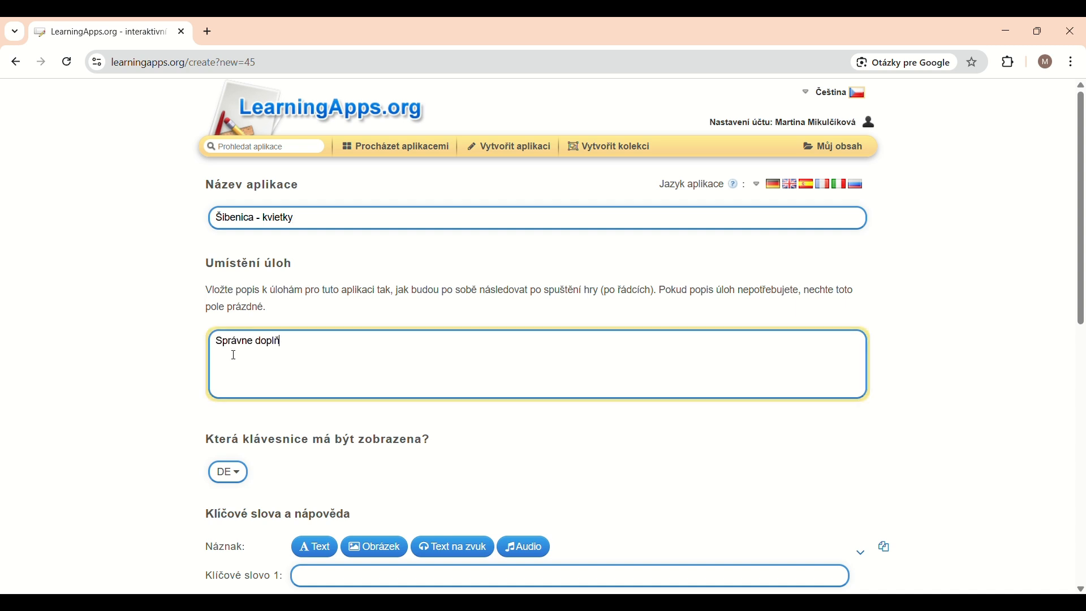
type(":")
Set the keyboard shown in the game to the uppercase CZ layout.
scroll(233, 355, "down", 4)
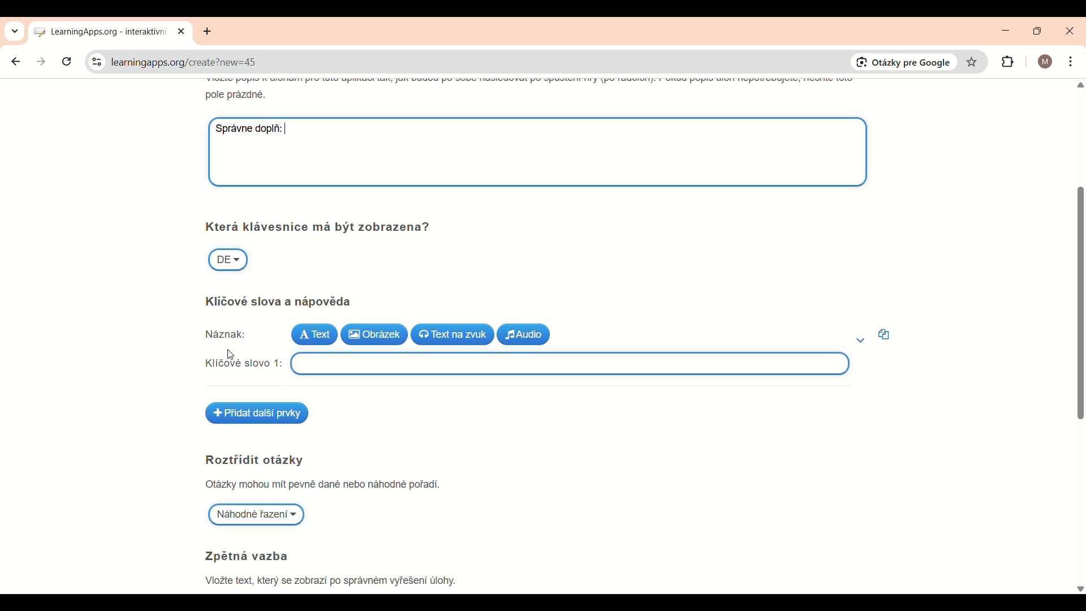
left_click(240, 263)
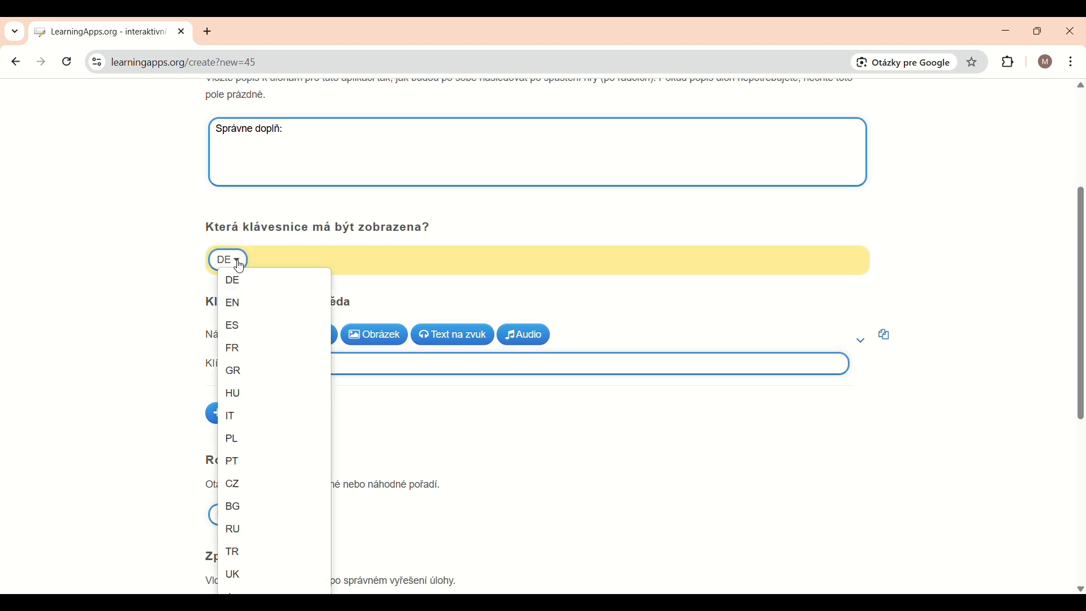
scroll(275, 355, "down", 5)
scroll(277, 355, "down", 1)
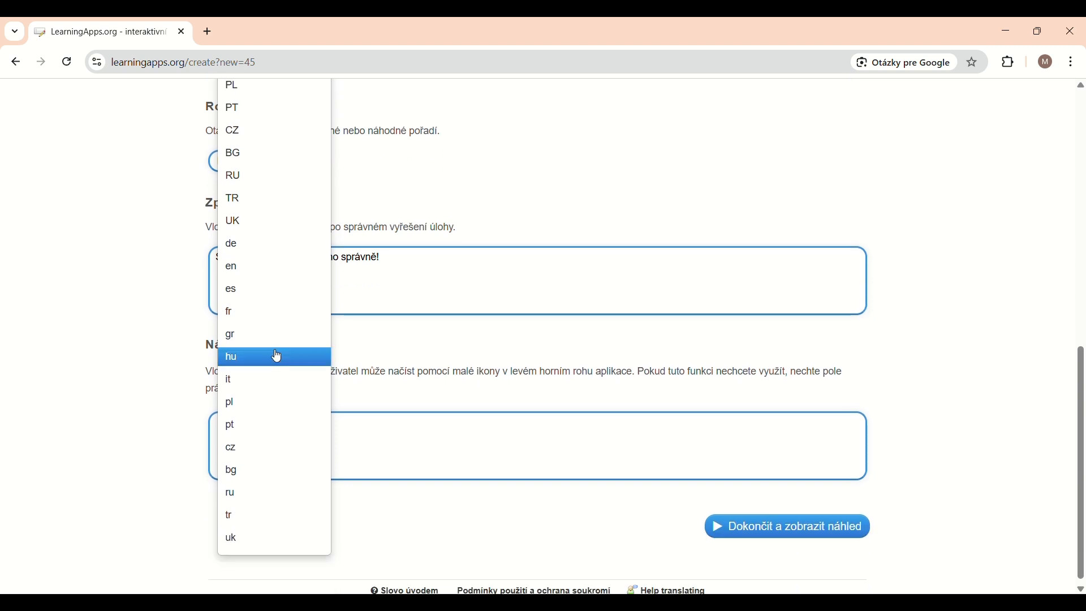
scroll(277, 355, "up", 2)
scroll(276, 355, "up", 1)
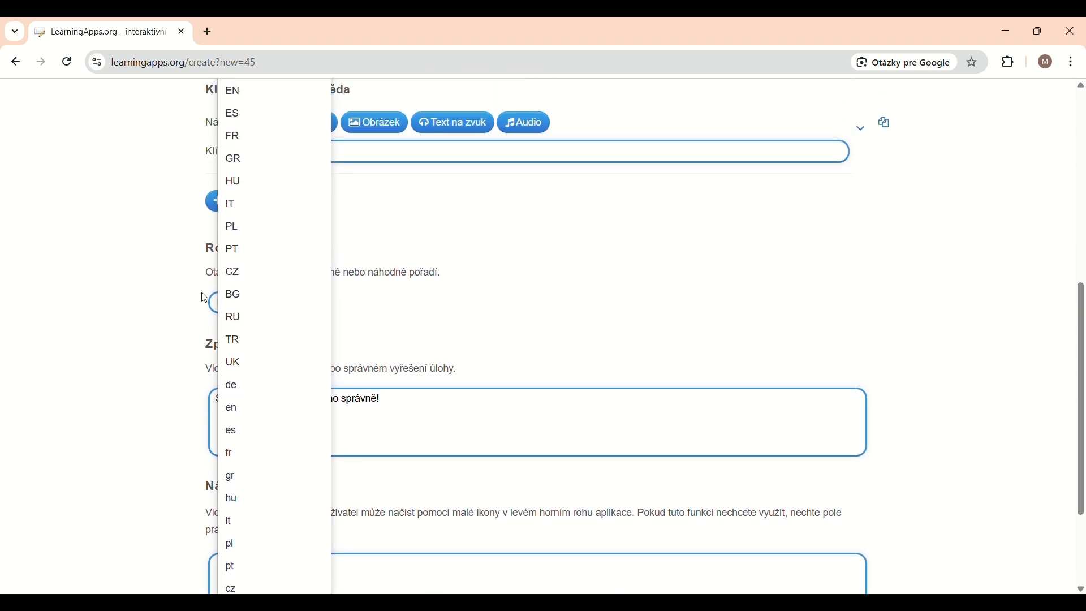
left_click(245, 273)
Give keyword 1 the text hint "Hlavné mesto Slovenska" and the answer "Bratislava".
scroll(1006, 177, "up", 3)
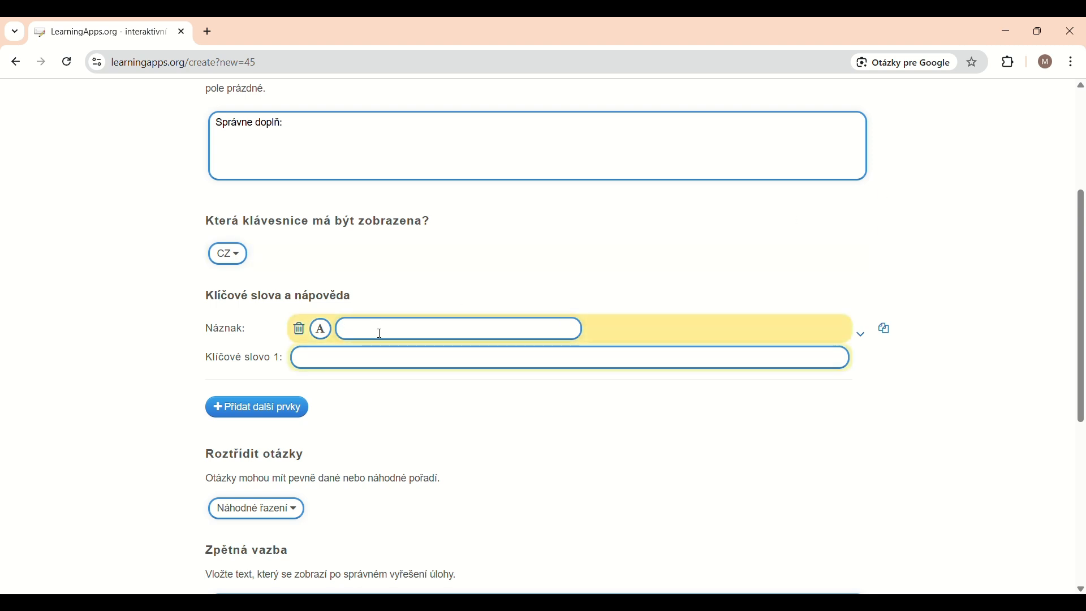
type("Hlavné mesto Slovenska")
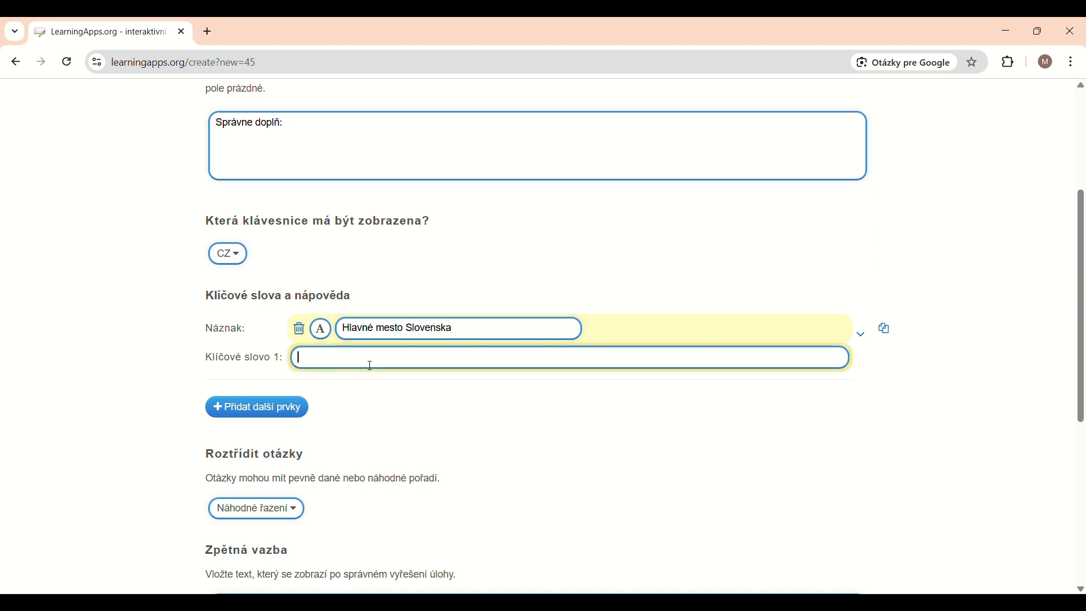
type("Bratislava")
Add a second keyword "rýchlosť" with the text hint "Ktorá fyzikálna veličina sa označuje písmenkom v".
left_click(280, 411)
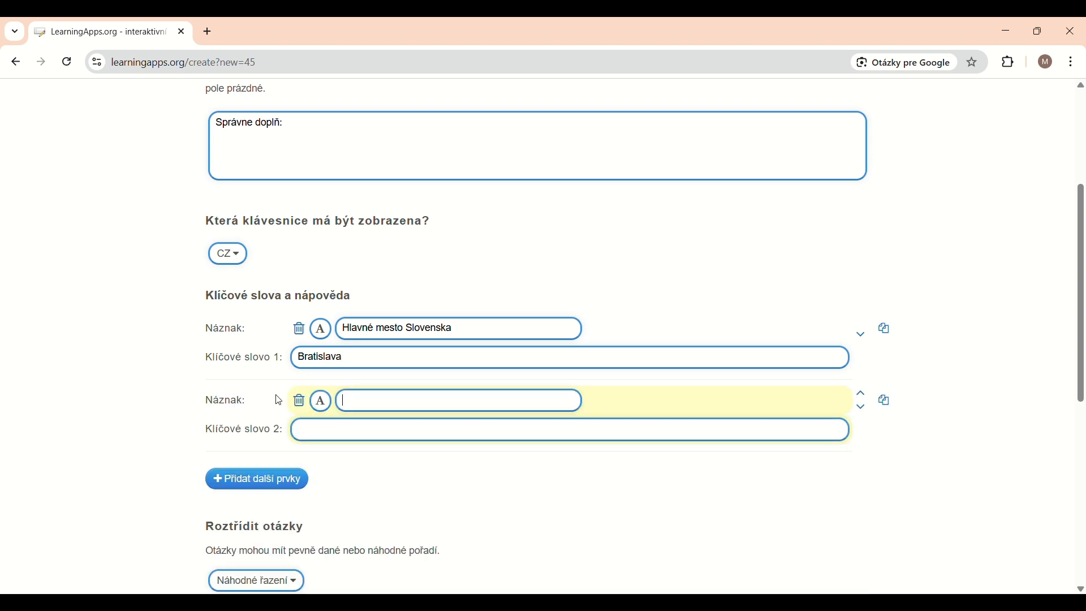
type("Ktorá fyzikálna veličina sa označ")
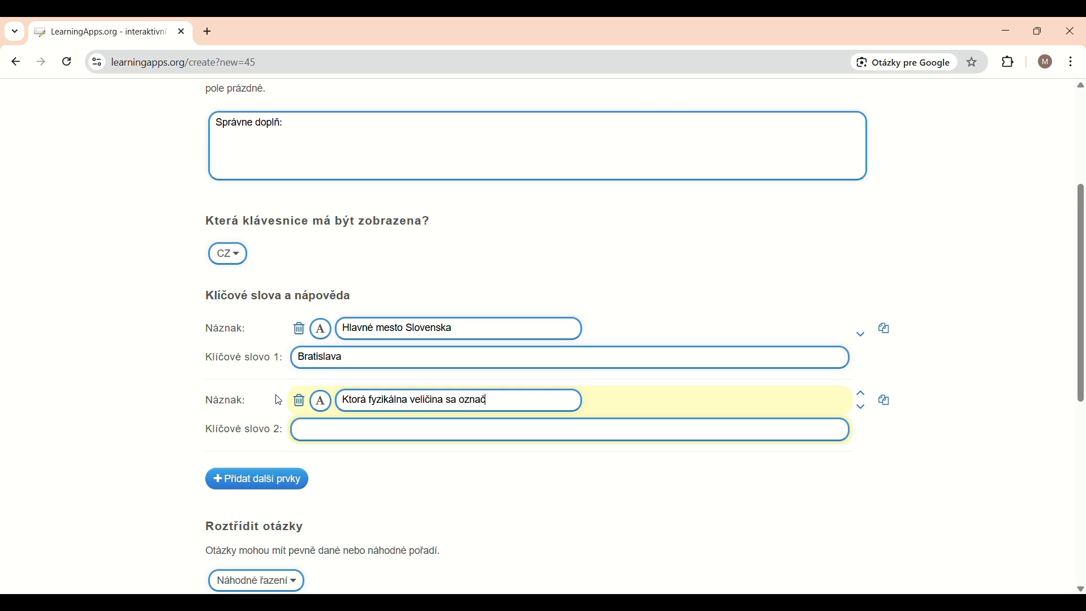
type("uje písmenkom v")
left_click(347, 435)
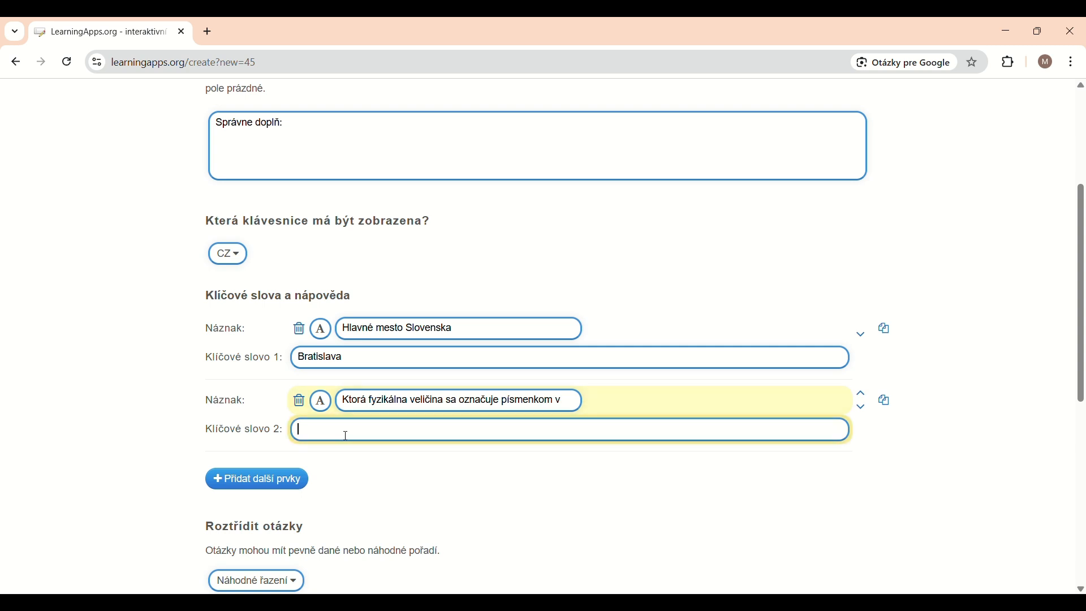
type("rých")
type("lost")
Add a third keyword "Tomato" with the text hint "Paradajka po anglicky".
left_click(259, 482)
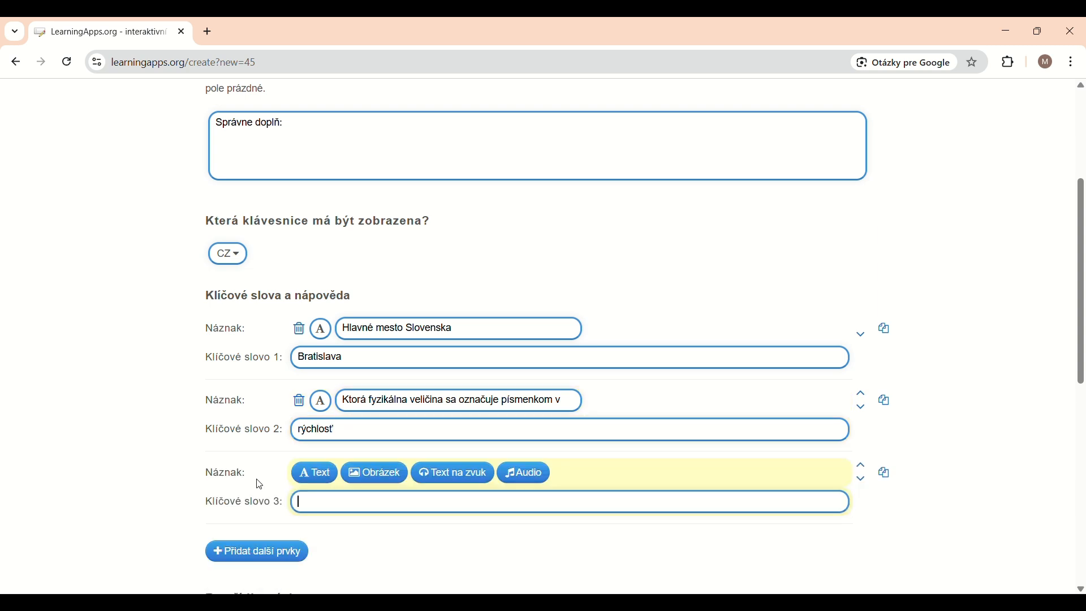
left_click(315, 474)
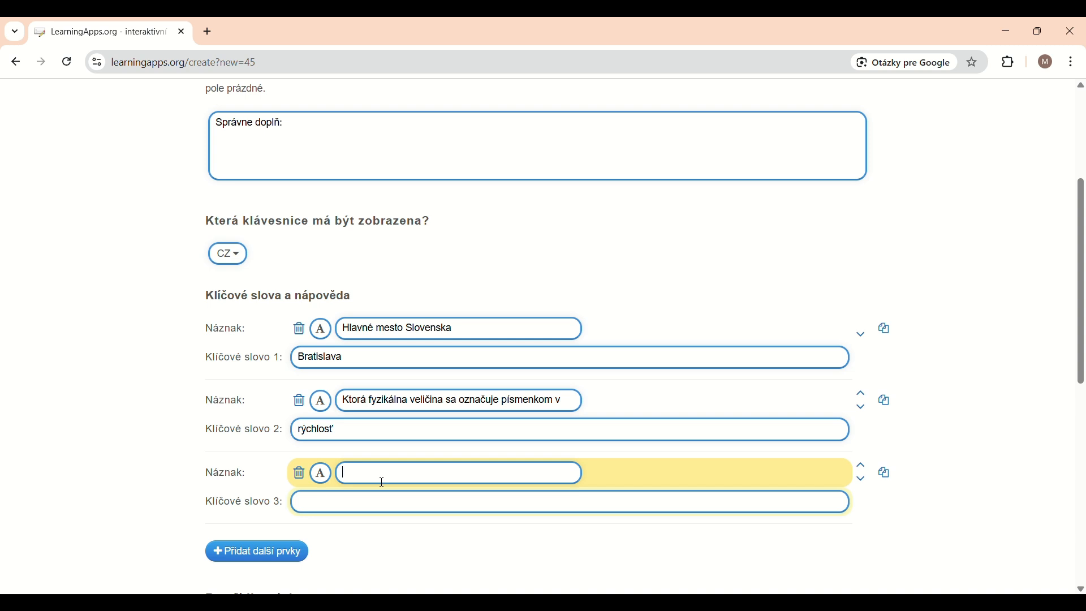
type("Paradajka po anglicky")
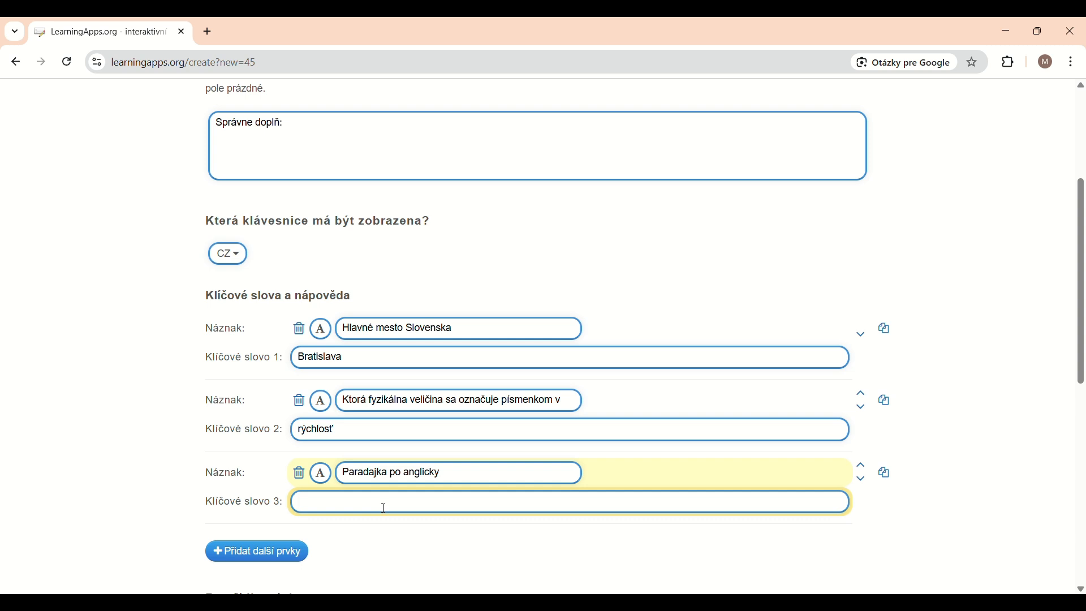
type("Tomato")
Add a fourth keyword "Striebro" with the text hint "Značku AG má chemický prvok".
left_click(274, 554)
left_click(317, 543)
scroll(322, 479, "down", 3)
left_click(389, 409)
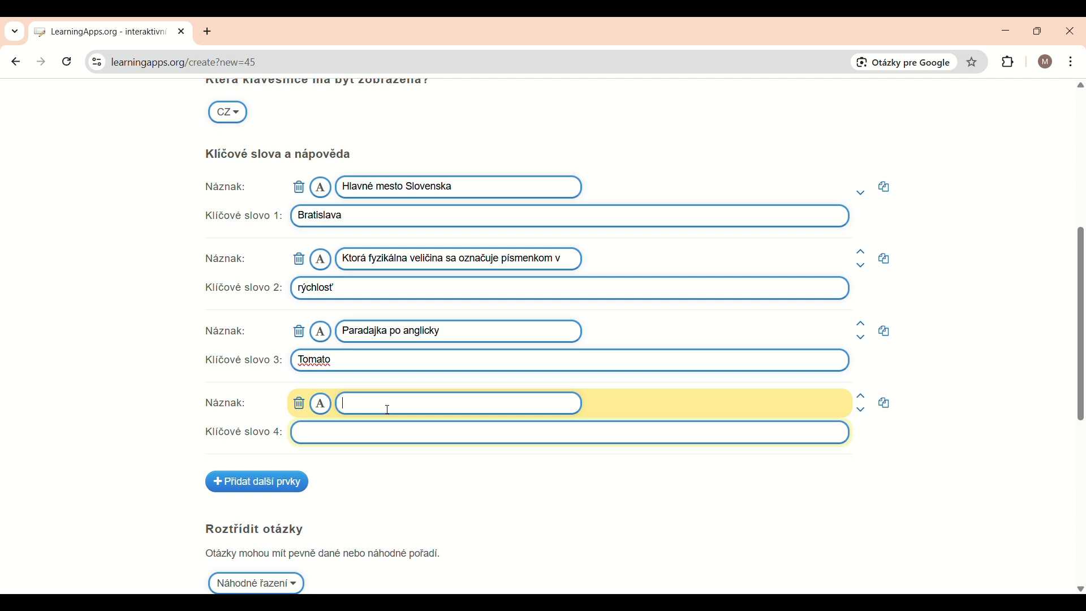
type("Značku AG má chemický prvok")
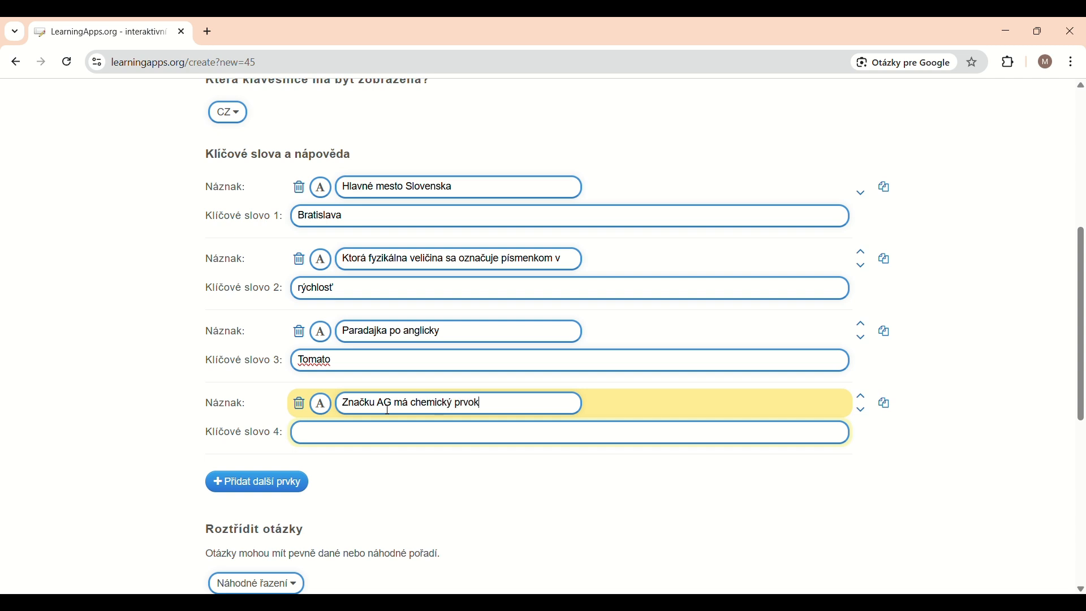
left_click(381, 434)
type("Striebro")
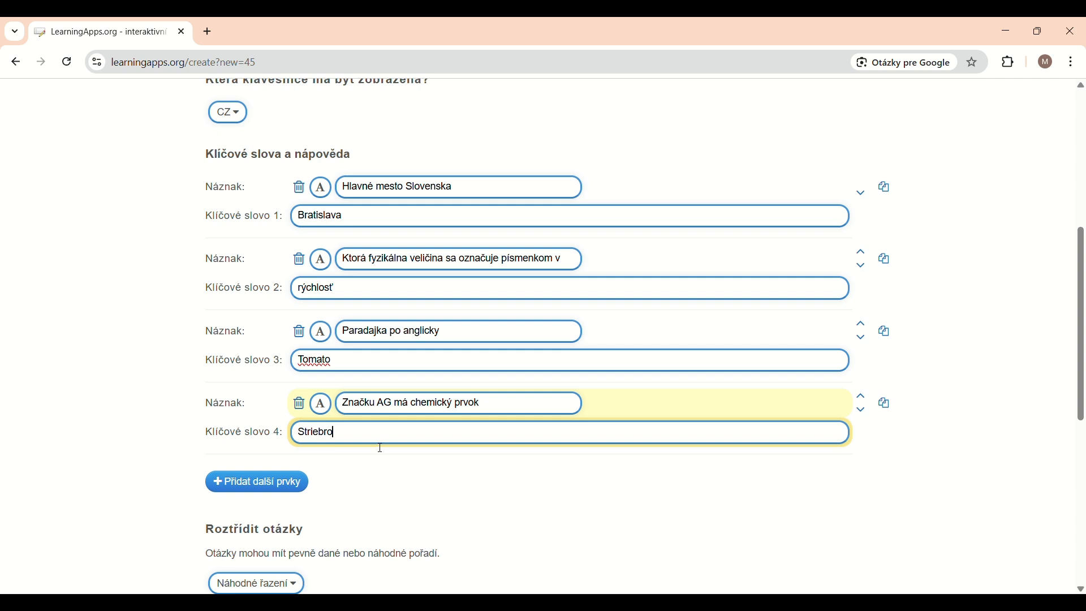
Set the question order to Náhodné řazení.
scroll(381, 448, "down", 1)
scroll(381, 448, "down", 3)
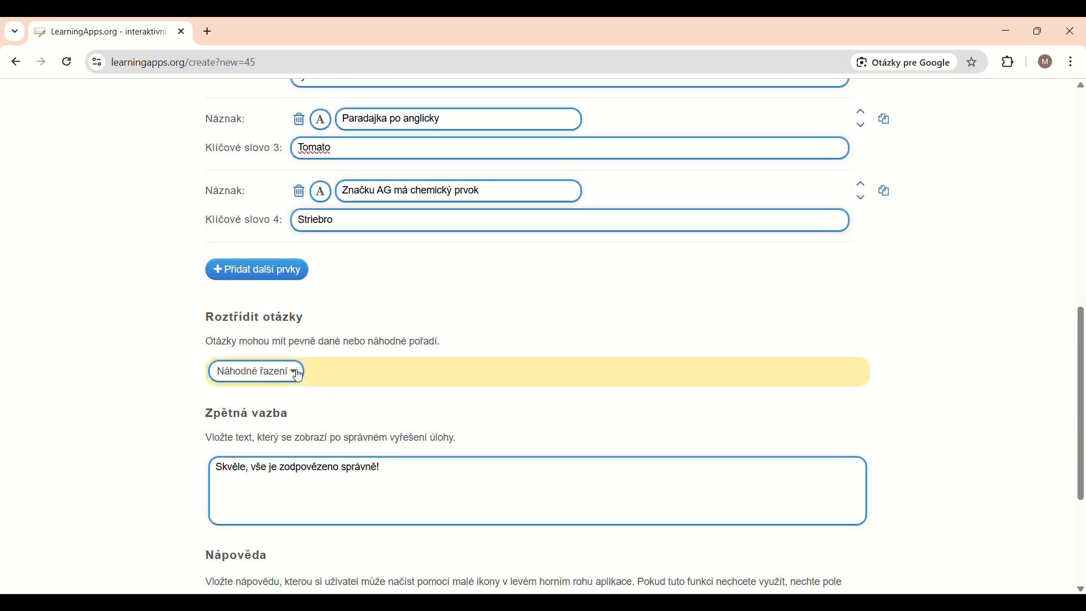
left_click(296, 380)
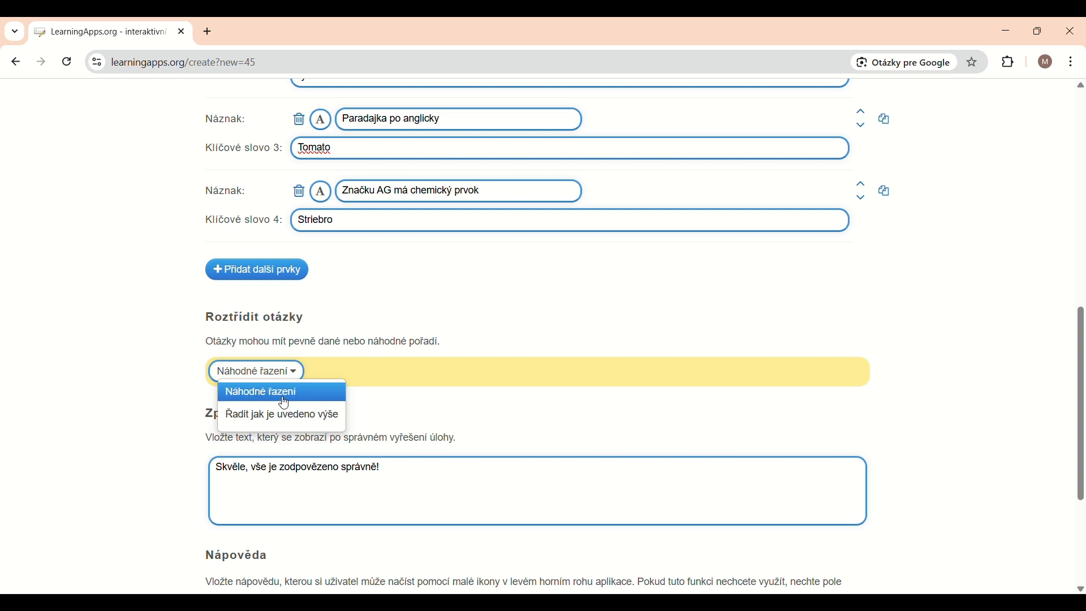
left_click(284, 403)
Replace the feedback text with "Skvelé, všetko je správne." and generate the app preview.
scroll(426, 468, "down", 1)
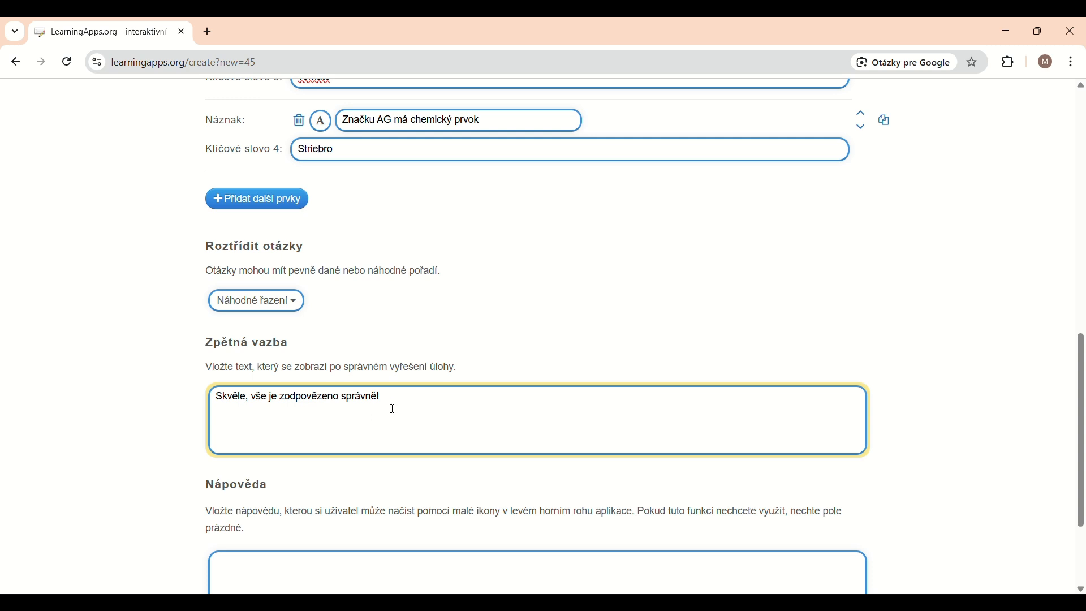
left_click_drag(421, 420, 176, 415)
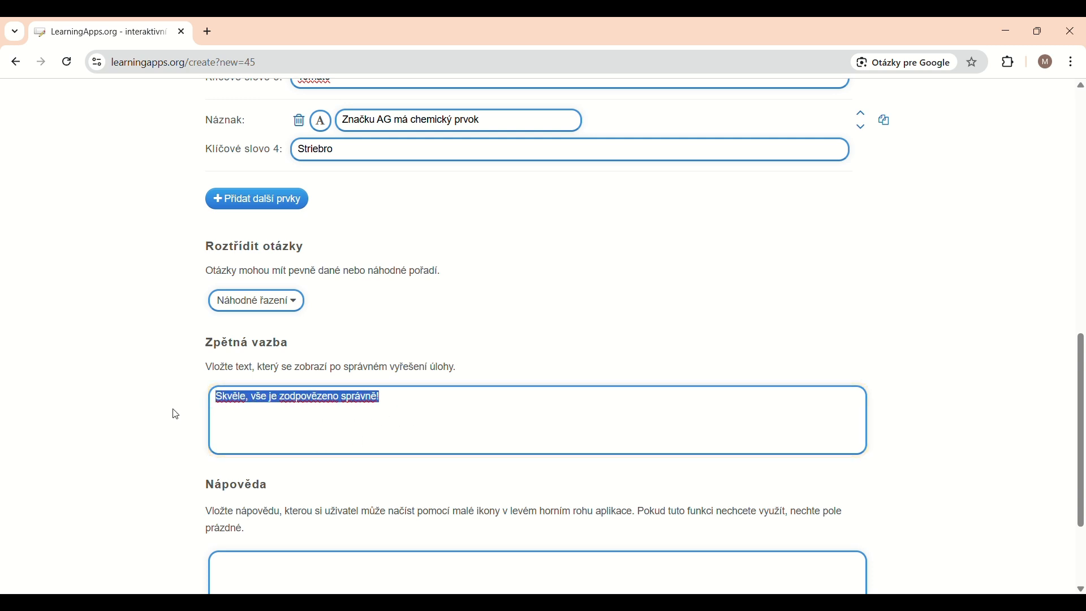
type("Skvelé")
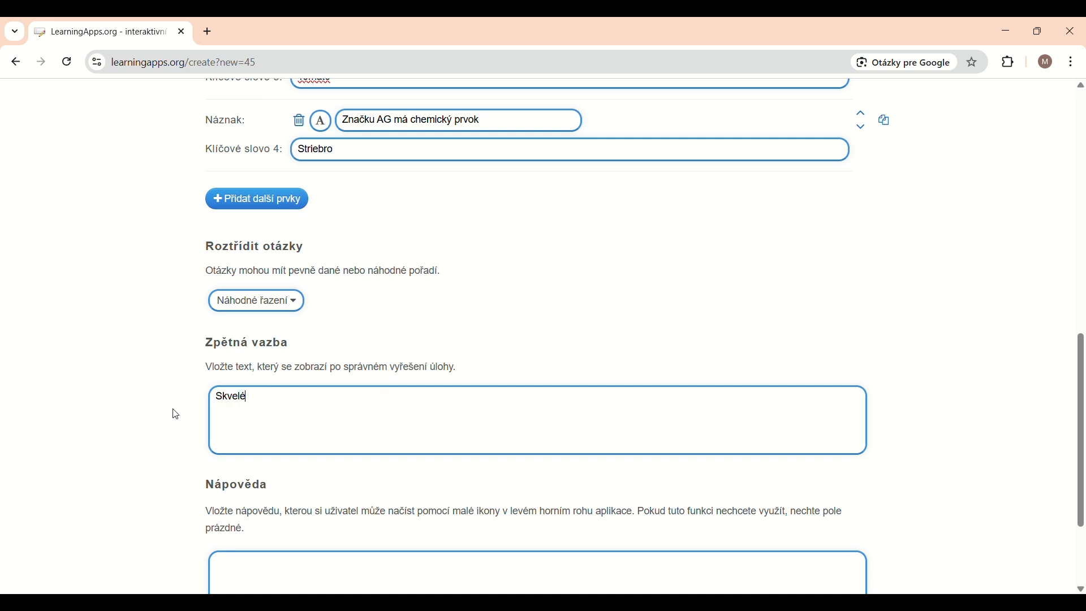
type(", všetko je správne.")
scroll(176, 415, "down", 3)
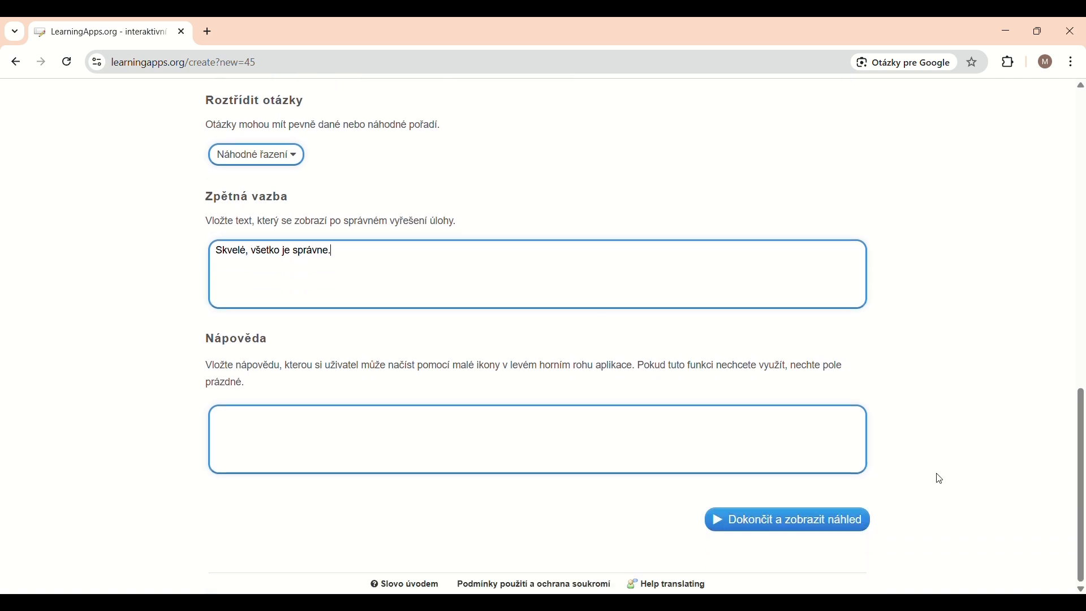
left_click(783, 530)
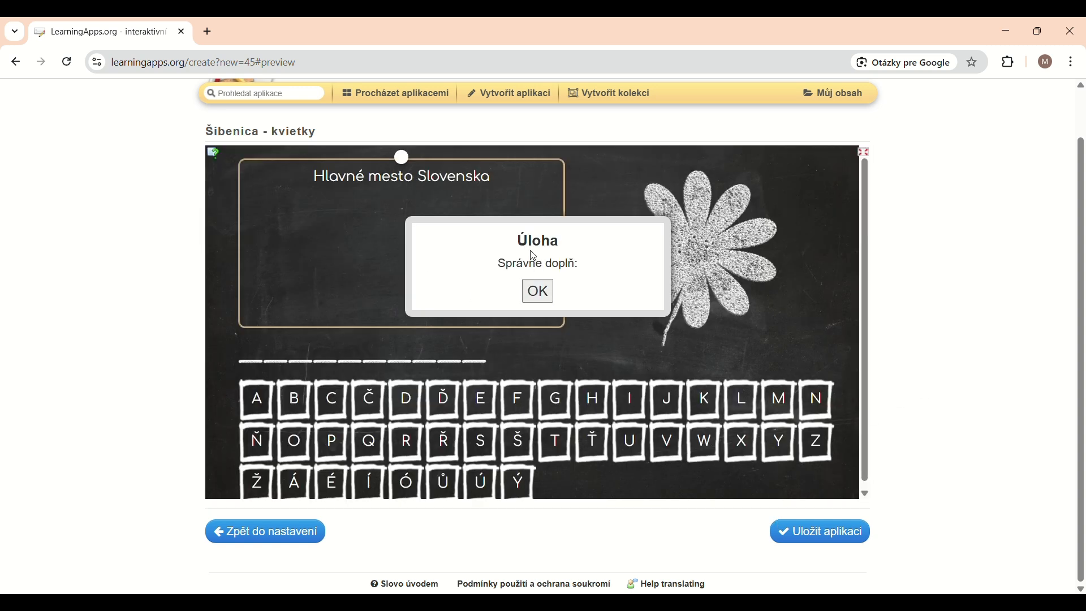
Test the previewed game by dismissing the task message and guessing the letters B, R and H.
left_click(538, 291)
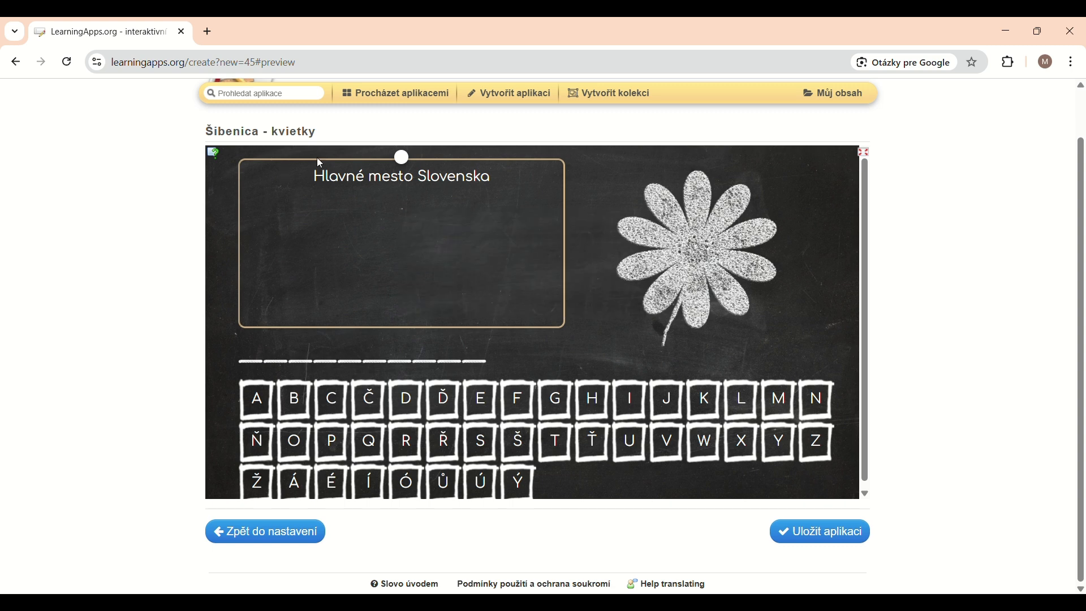
left_click(295, 397)
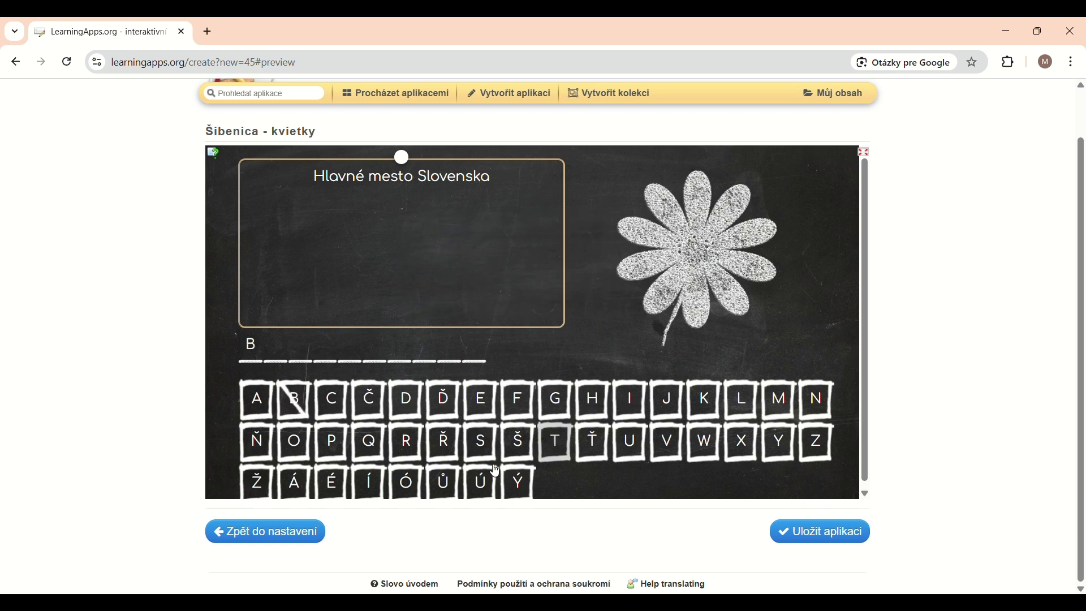
left_click(404, 444)
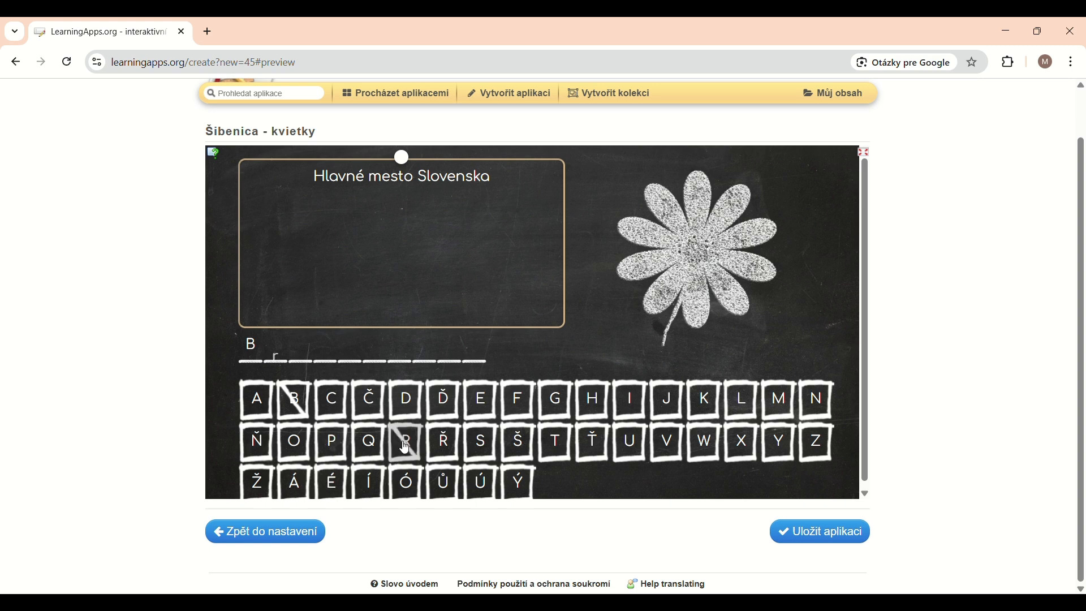
left_click(598, 405)
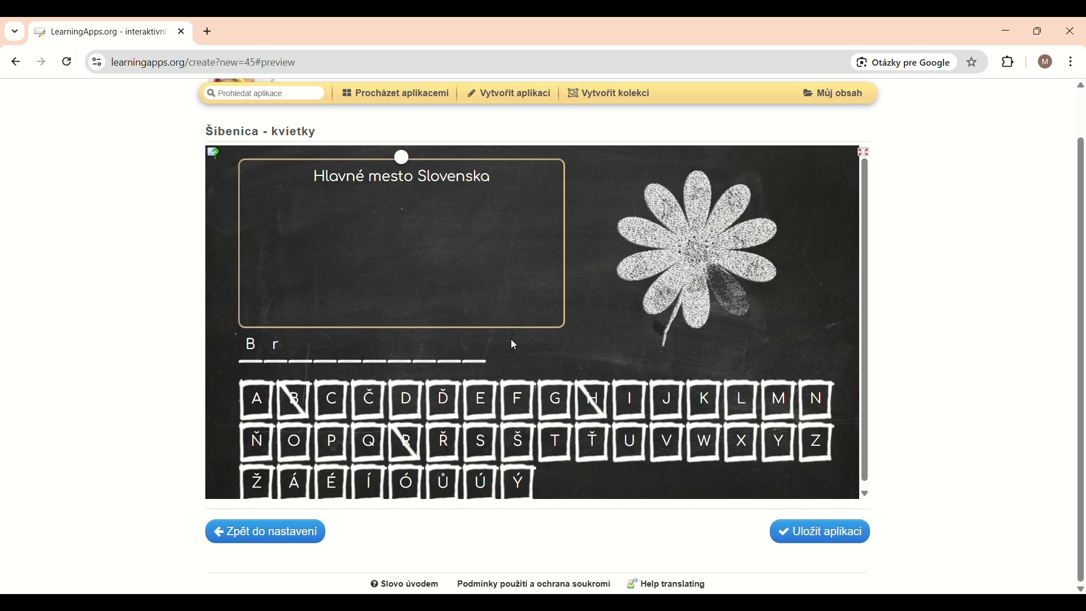
Save the app and view its QR code for sharing, closing the sharing tip and the enlarged code.
left_click(819, 534)
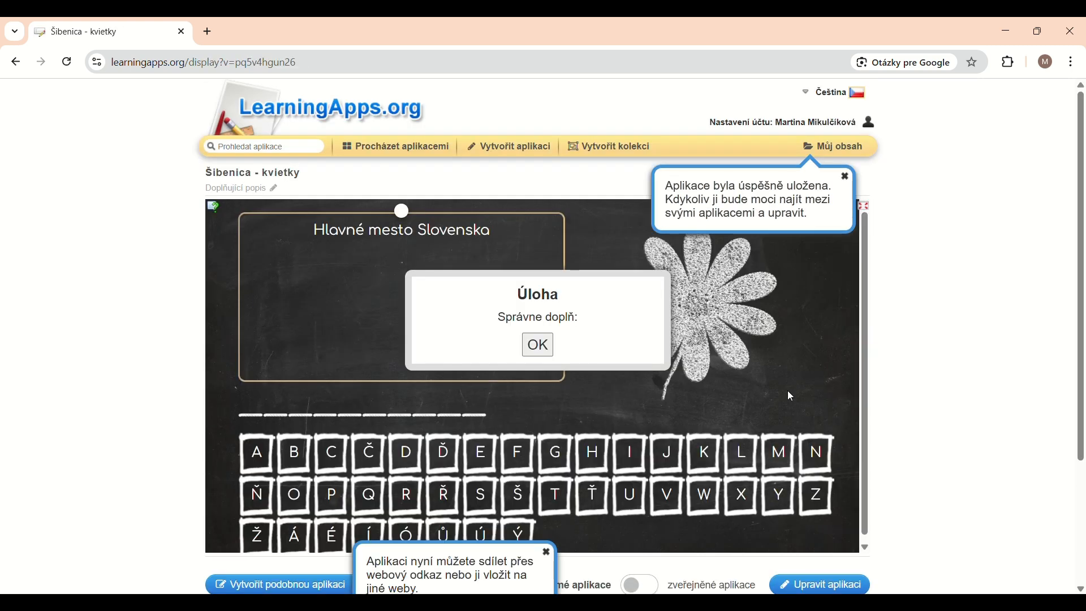
scroll(588, 452, "down", 3)
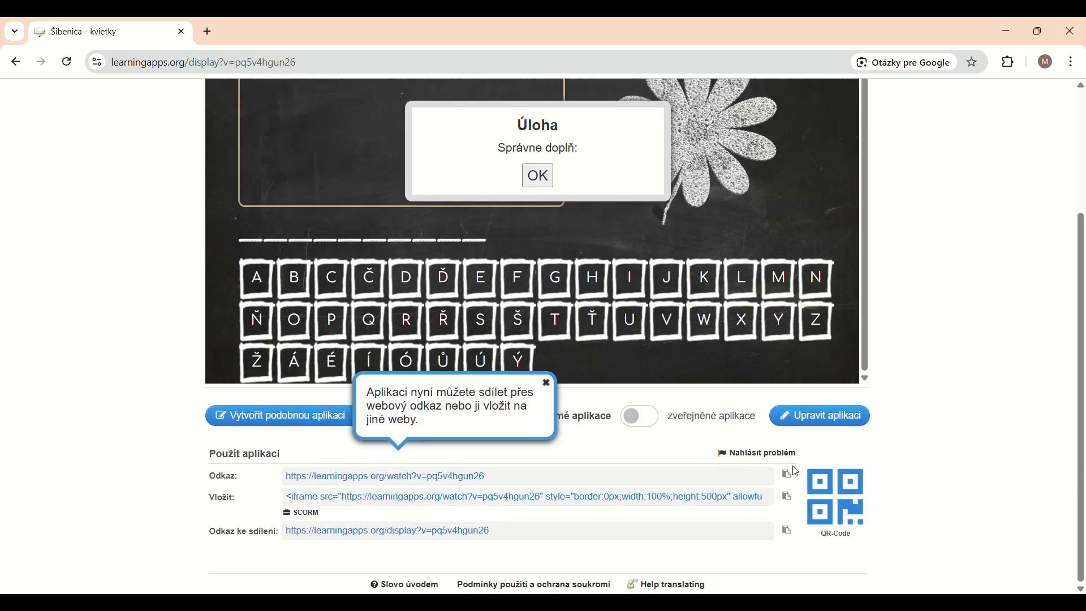
left_click(851, 492)
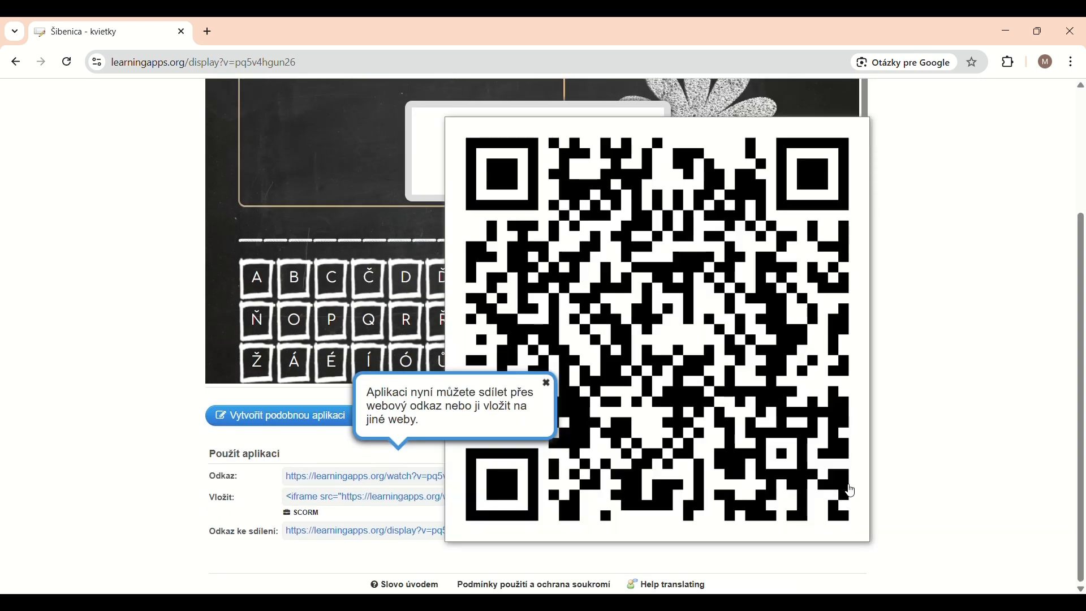
left_click(547, 385)
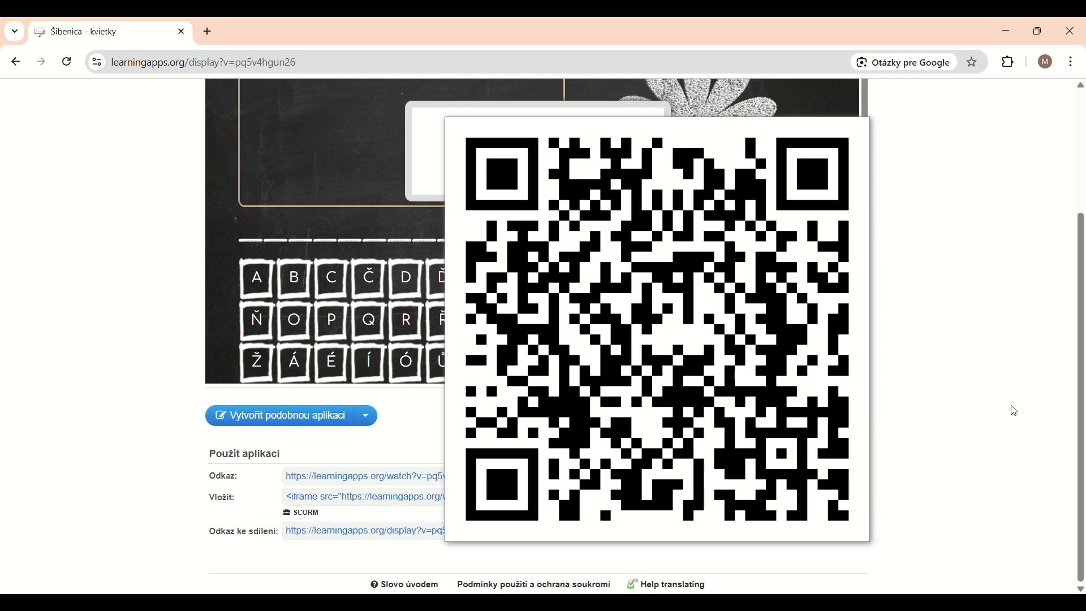
left_click(691, 350)
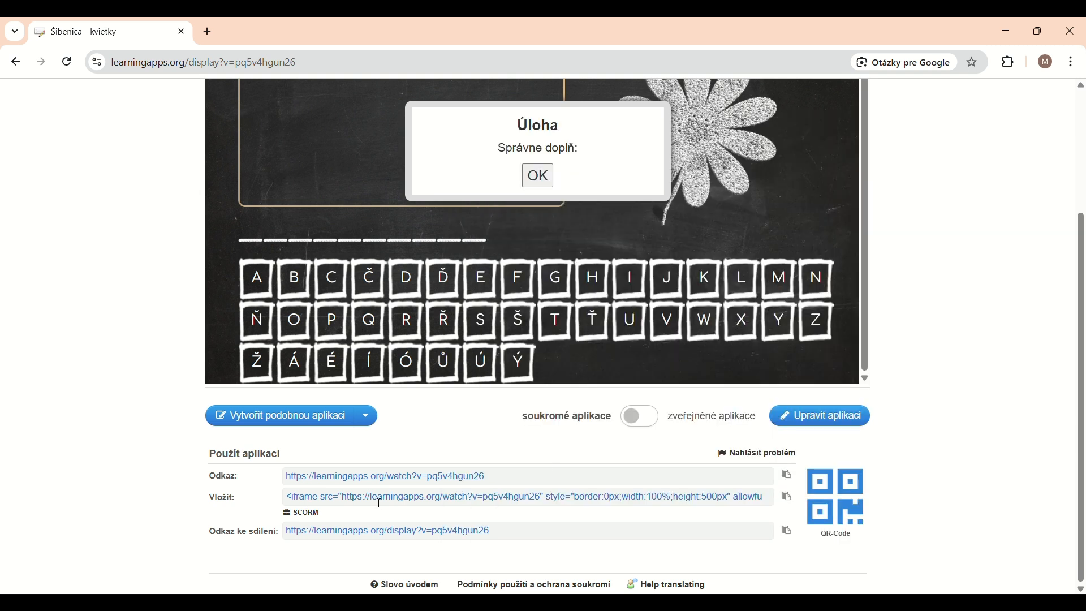